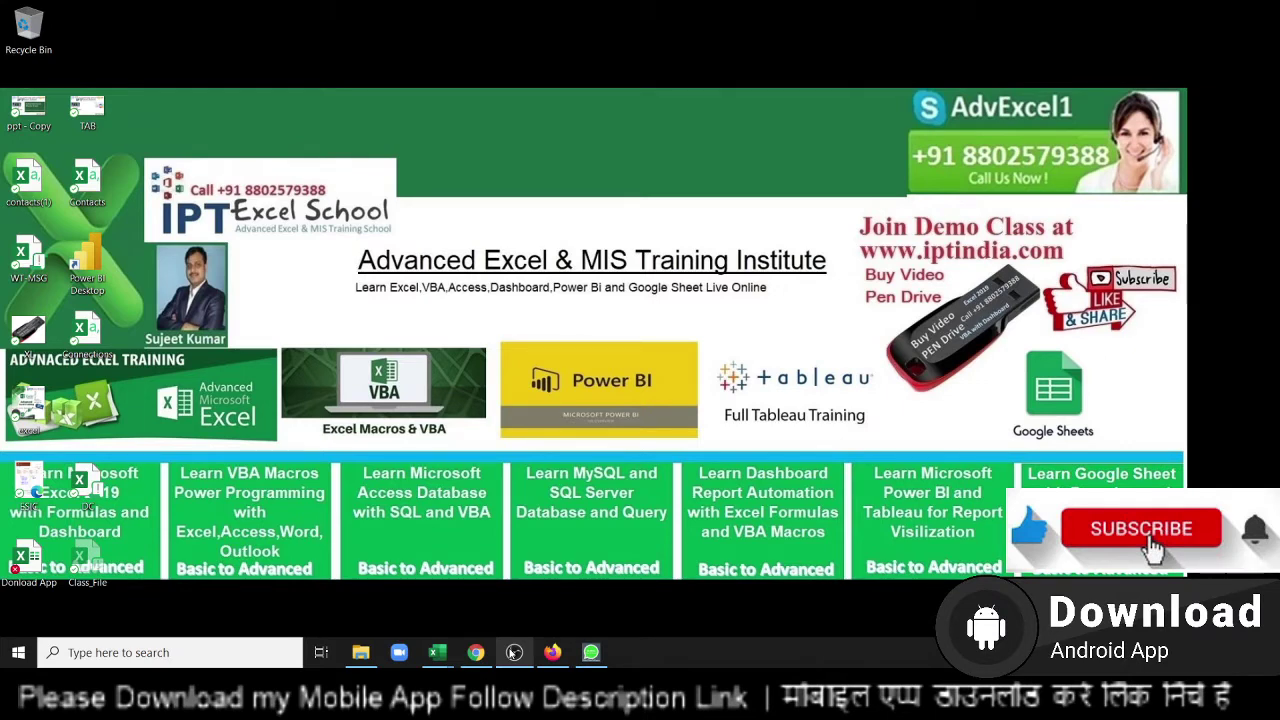
Step: Bring up the WhatsApp Web chat and select the word 'shortcuts' in the received message
click(476, 652)
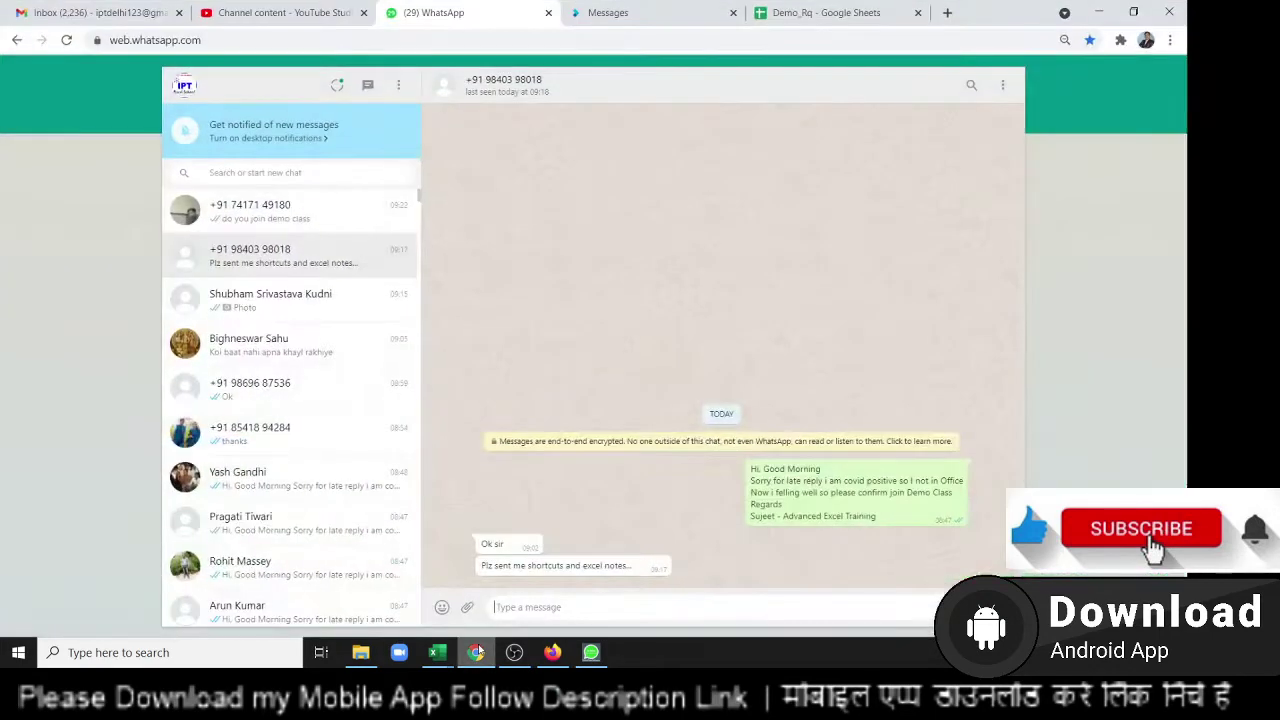
double_click(519, 567)
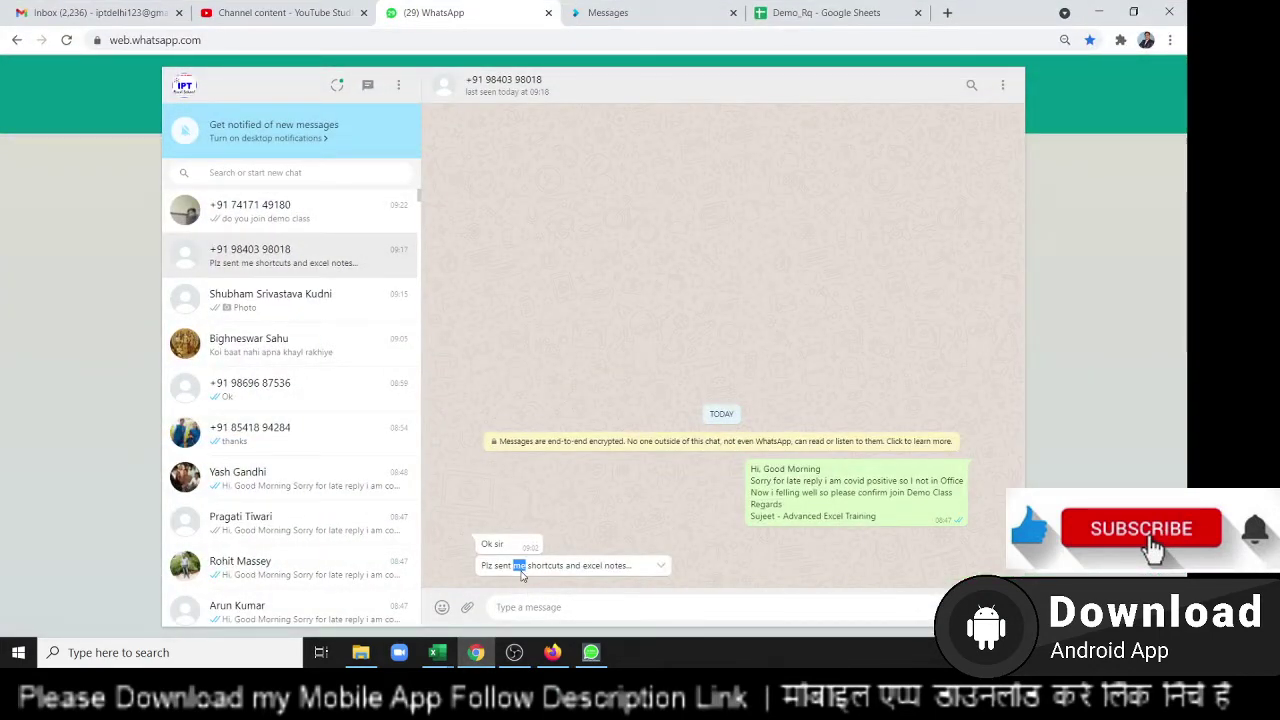
double_click(550, 566)
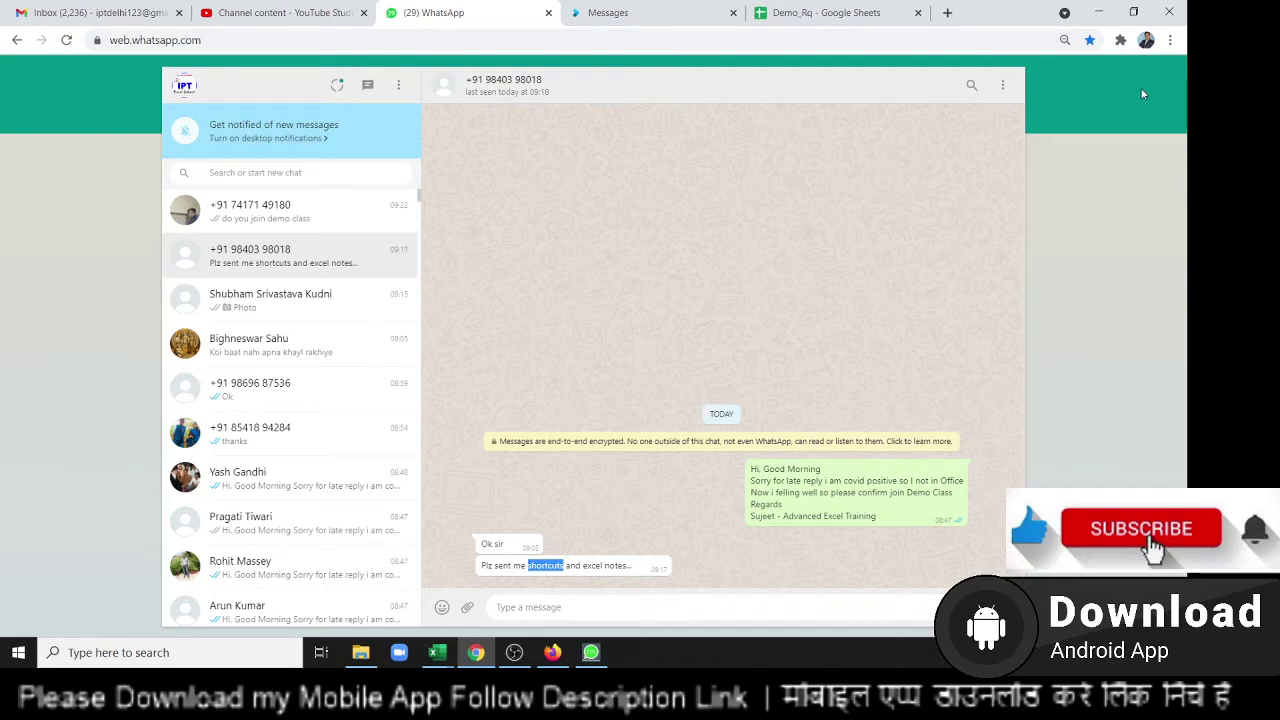
Step: Switch from Chrome to the Excel Slab/Inc workbook and select empty cell H17
key(super+d)
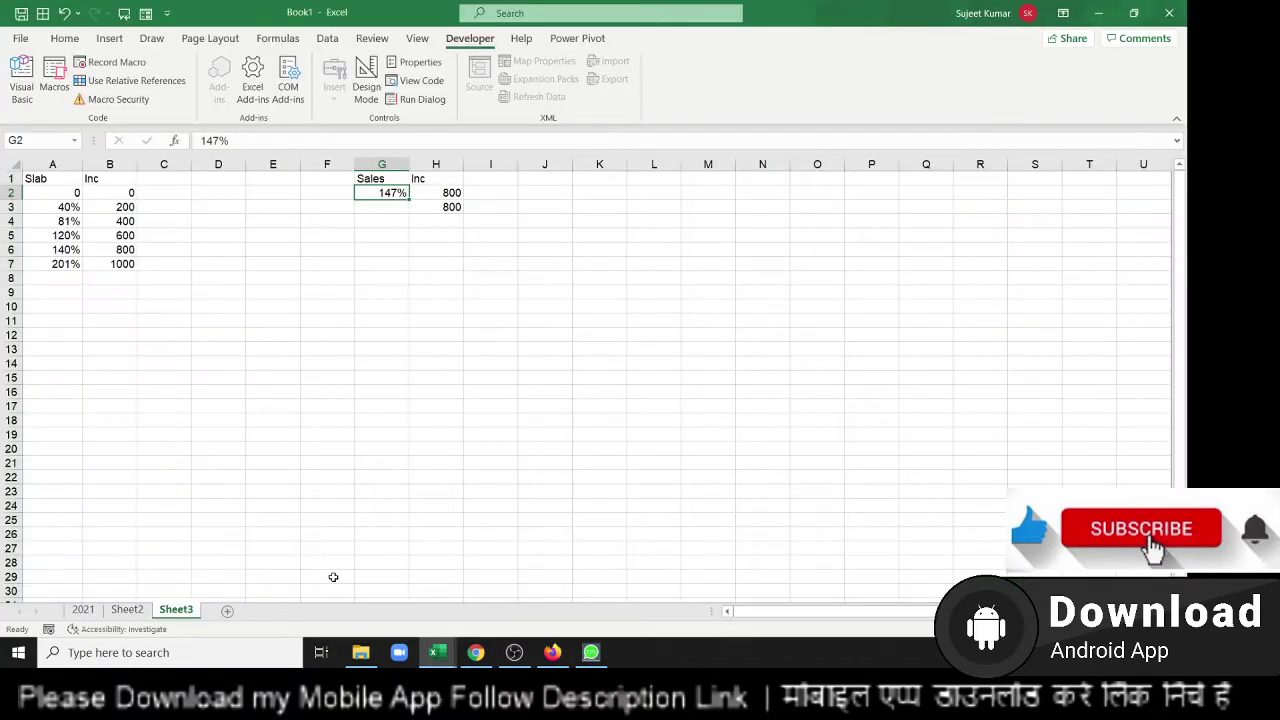
click(419, 404)
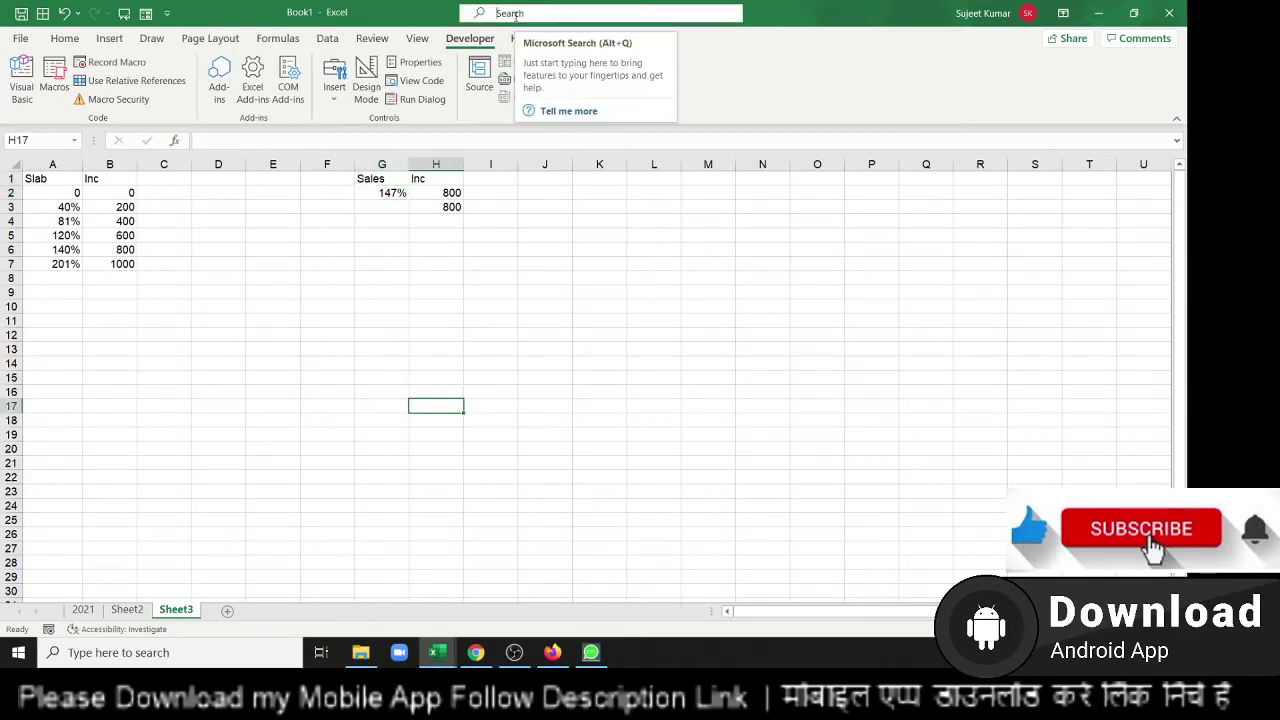
Step: Search Excel for 'sortcut' and open the 'Keyboard shortcuts in Excel' help article
click(515, 15)
text(s)
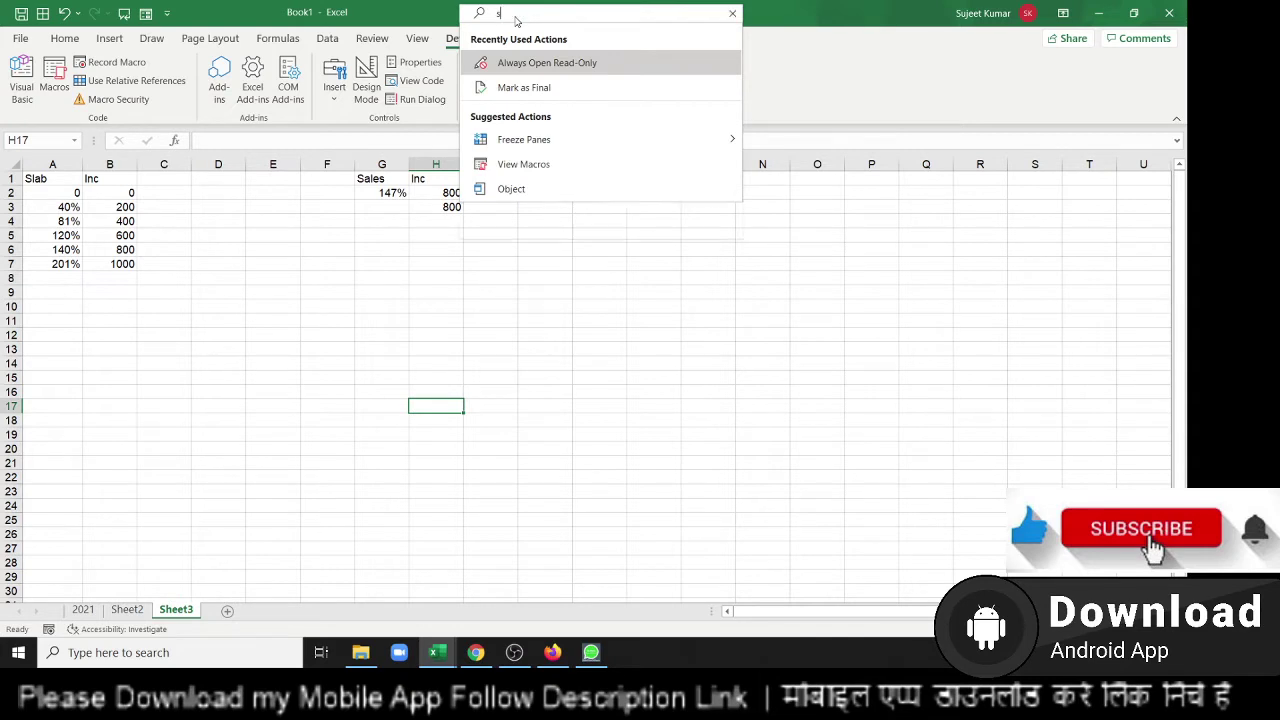
text(ortc)
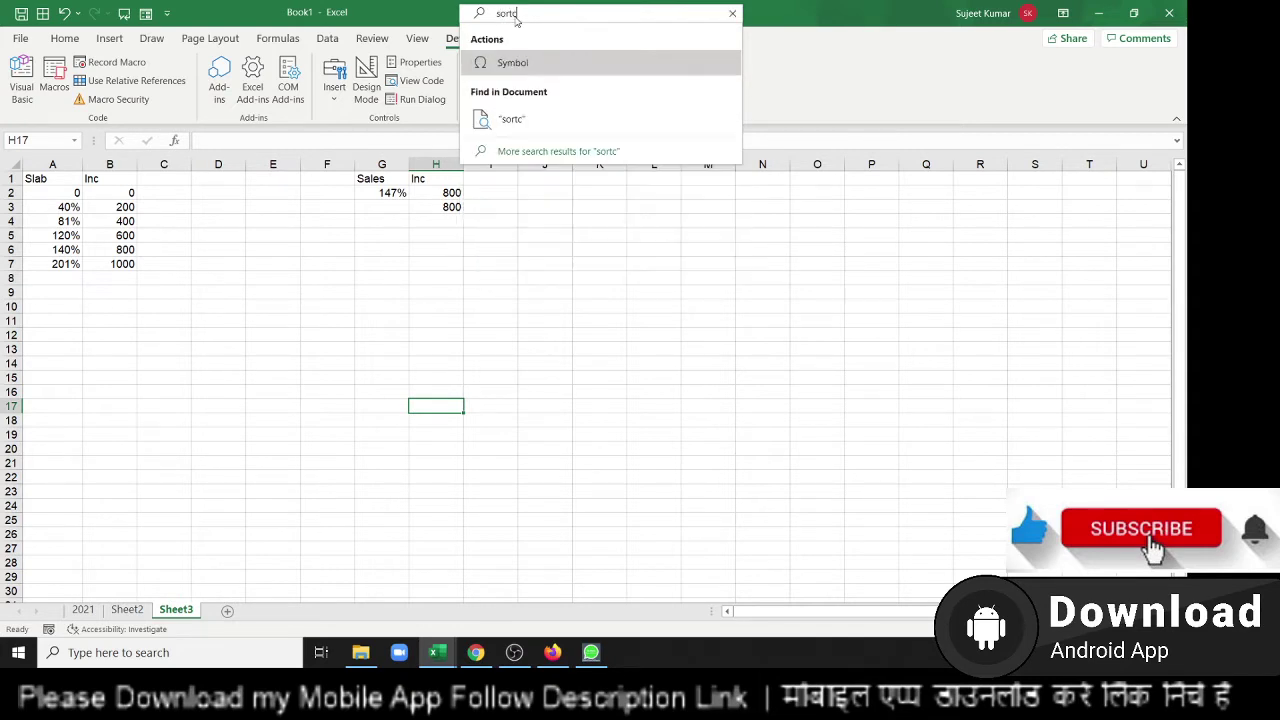
text(ut)
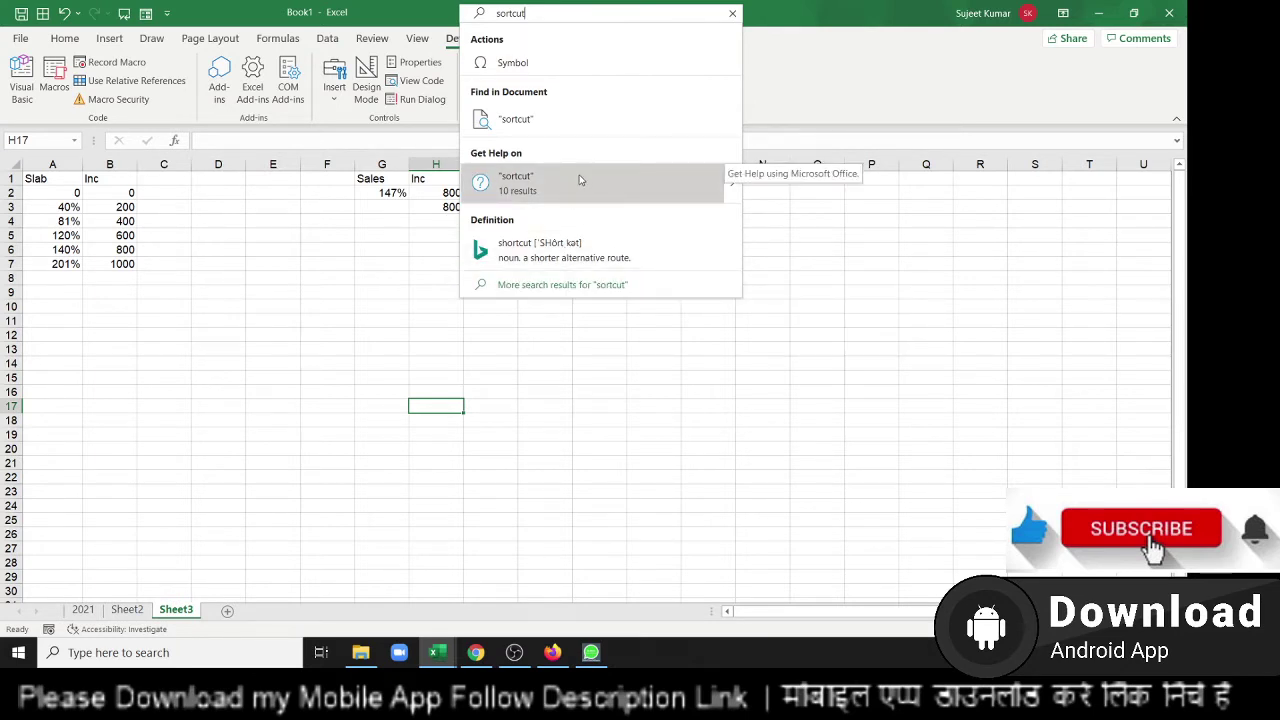
mouse_move(731, 183)
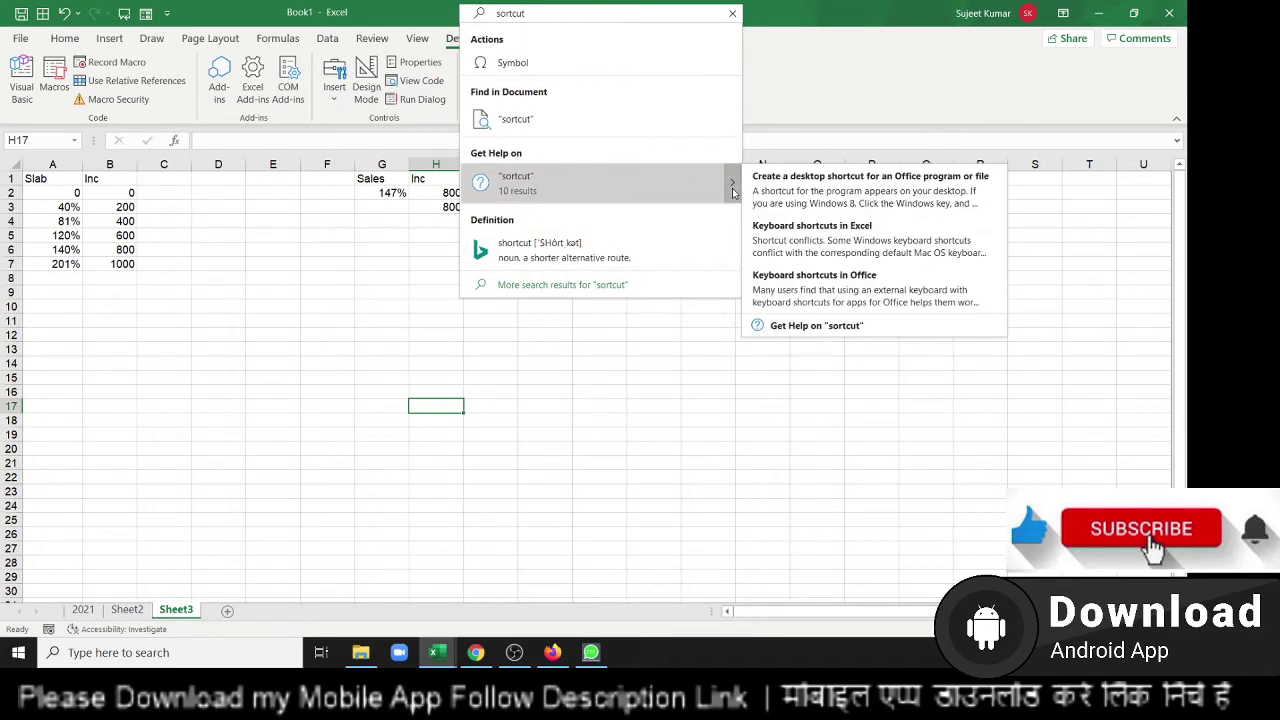
click(775, 235)
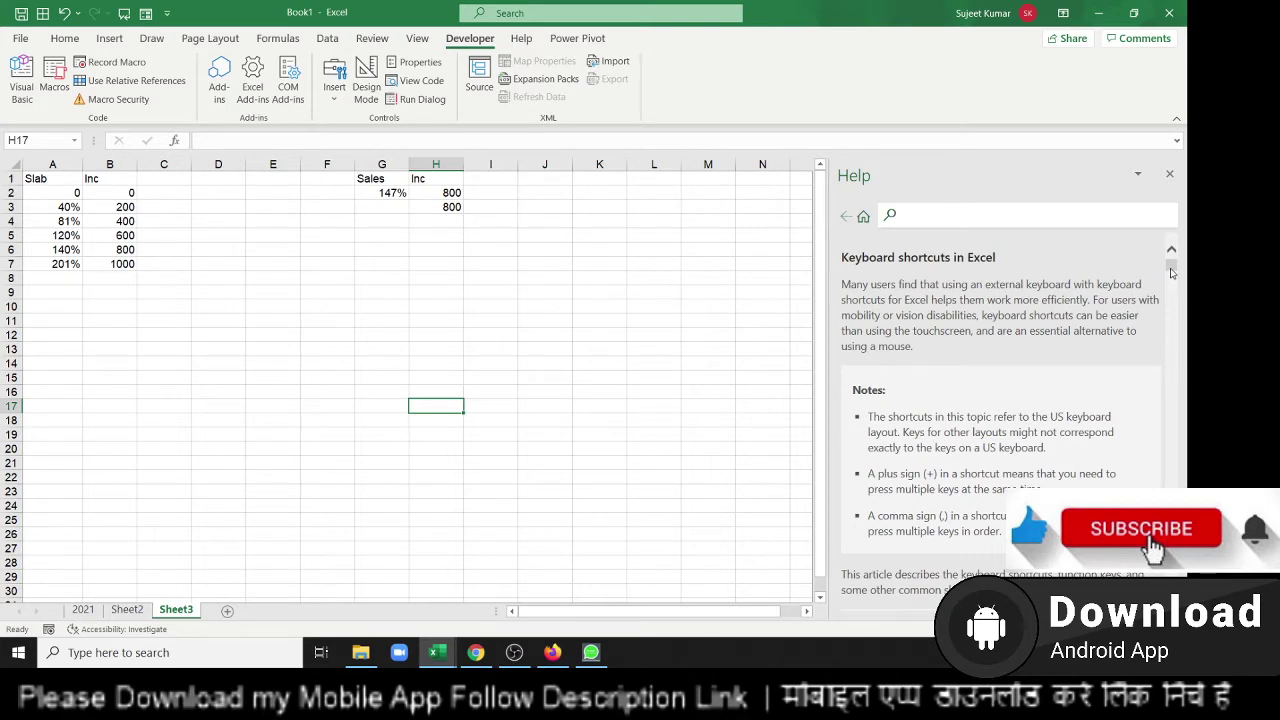
click(1172, 273)
mouse_move(1172, 273)
mouse_down()
mouse_move(1177, 582)
mouse_move(1182, 234)
mouse_up()
Step: Open the 'Use conditional formatting to highlight information' help article from the Home tab and scroll through it
click(86, 38)
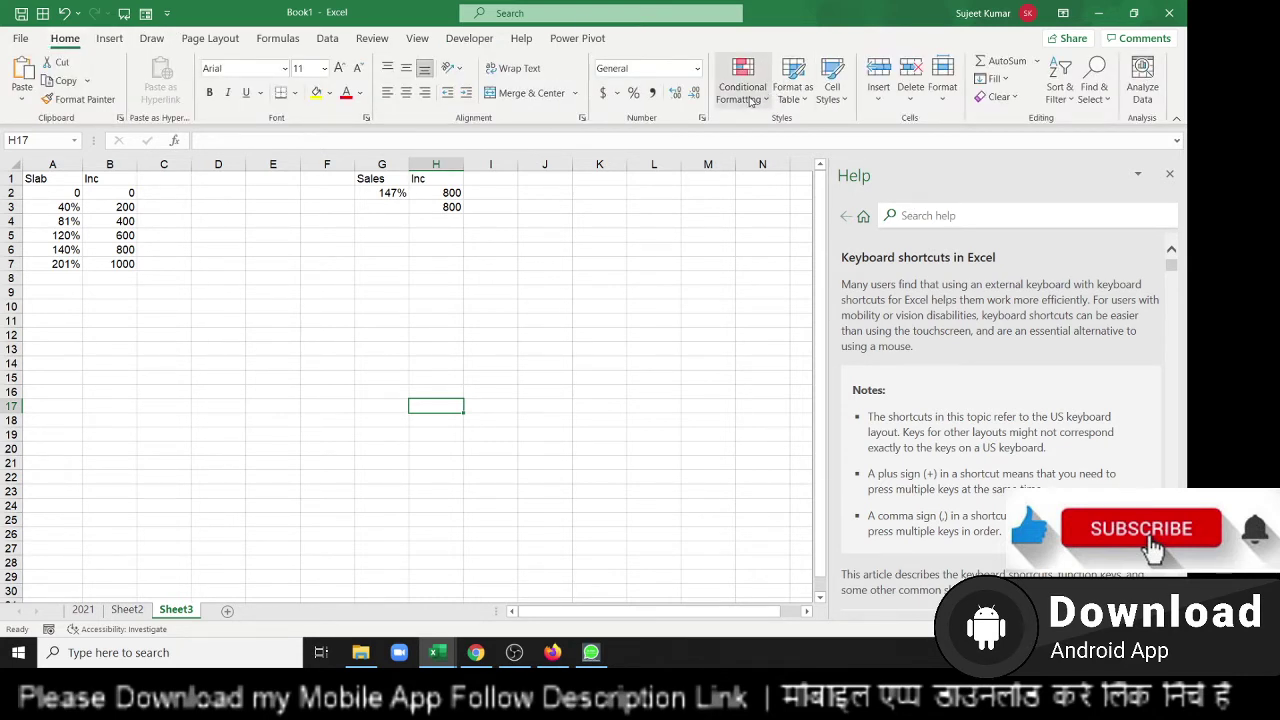
mouse_move(742, 84)
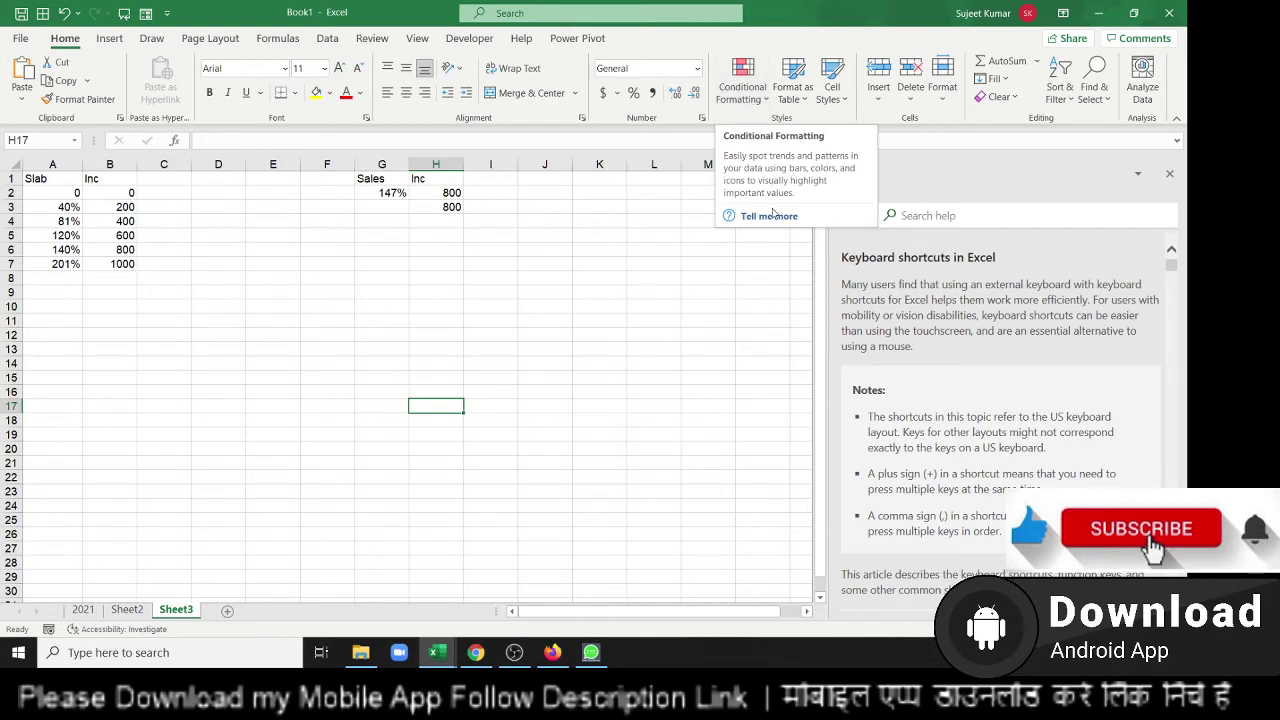
click(770, 217)
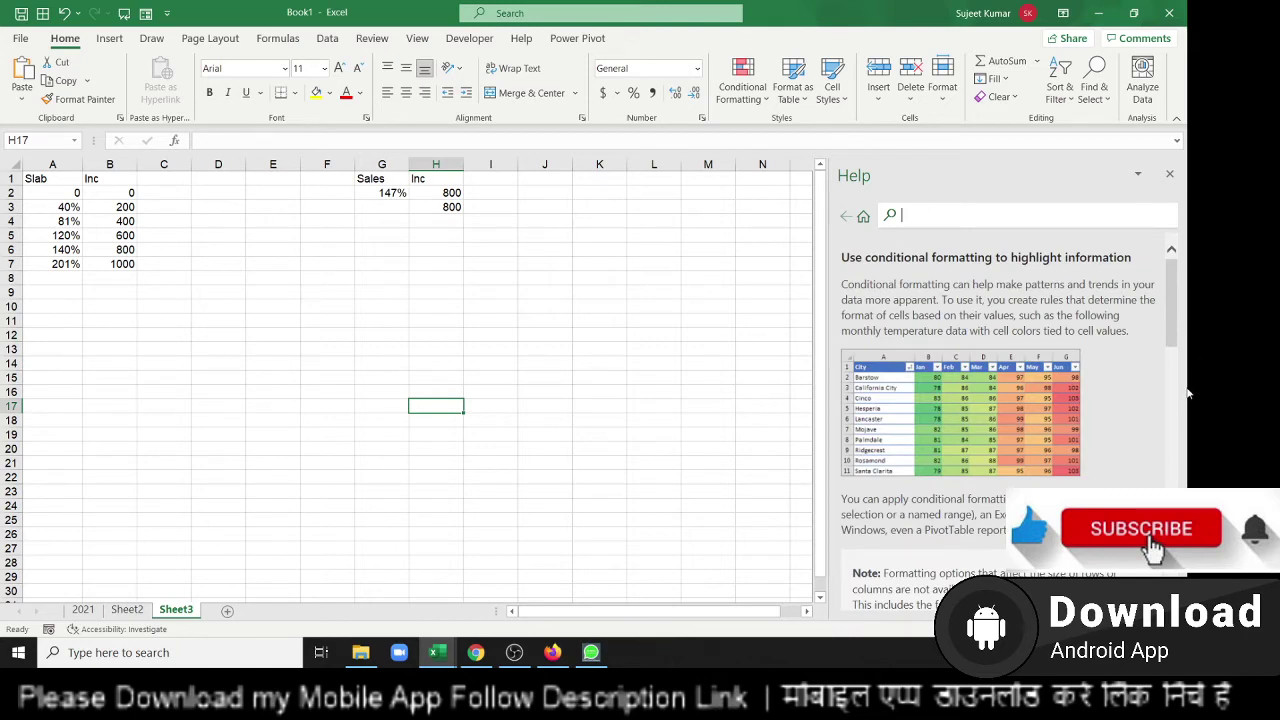
drag(1176, 327, 1176, 495)
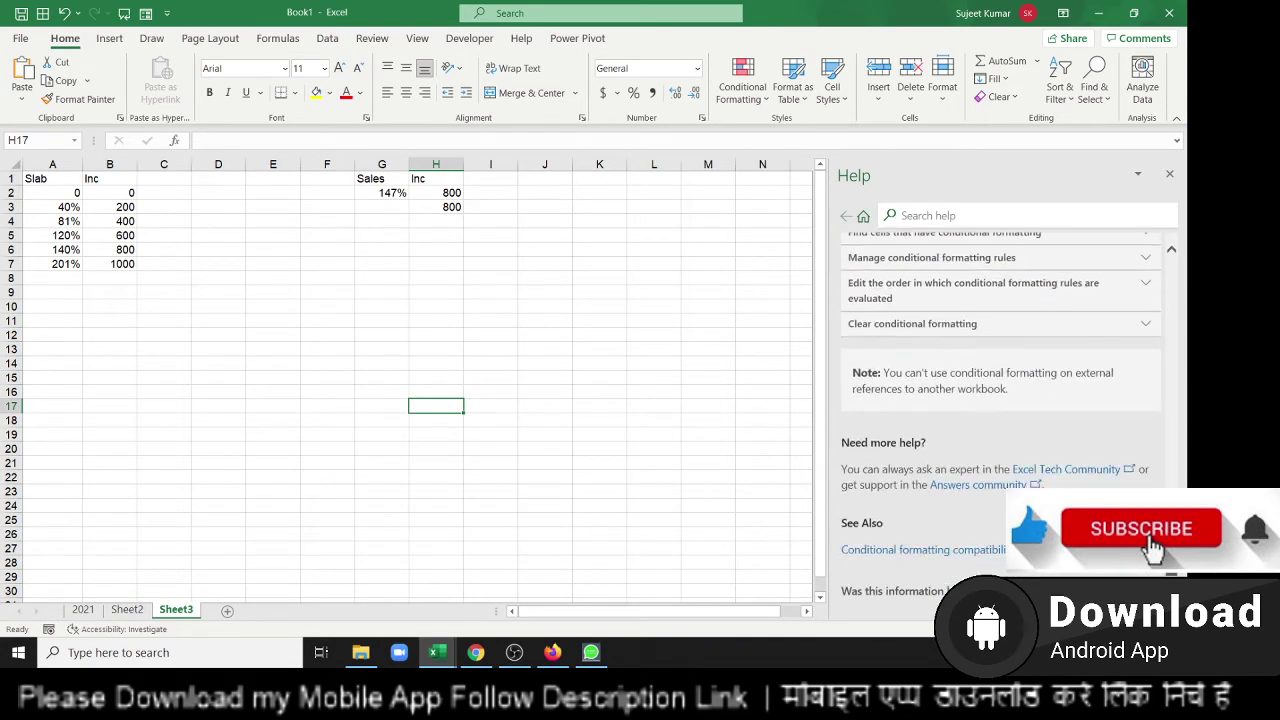
drag(1174, 470, 1169, 204)
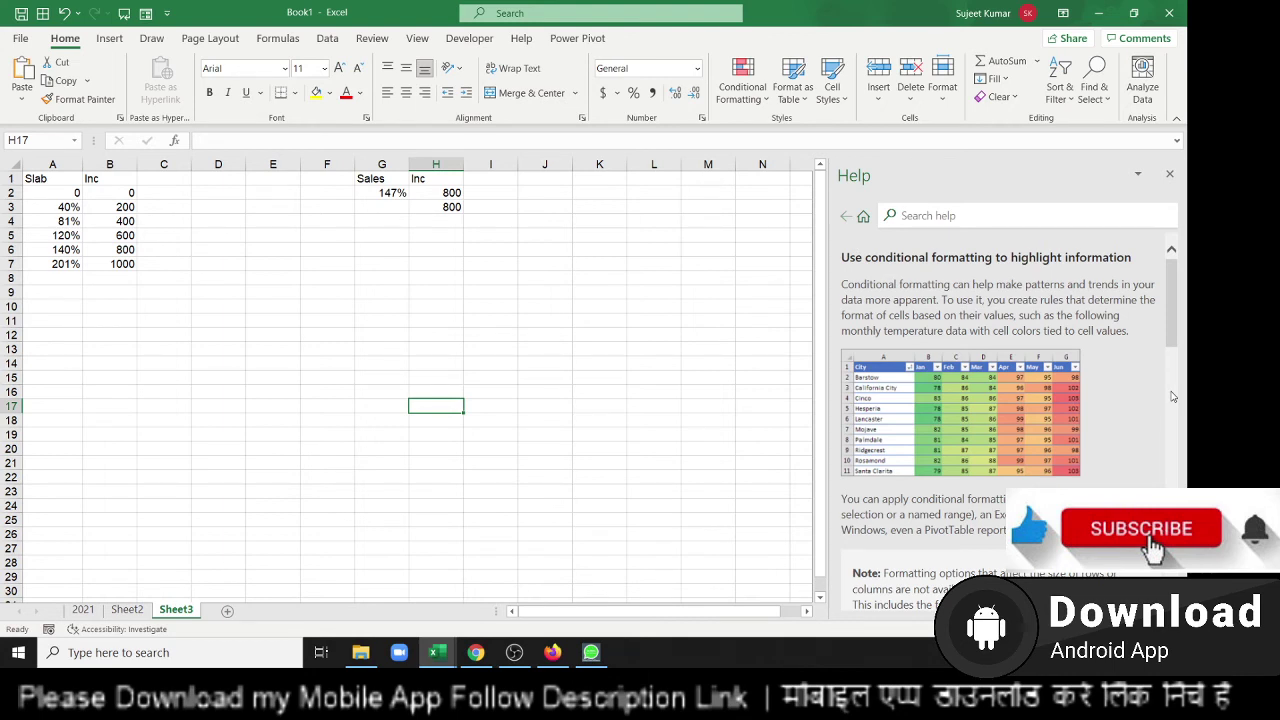
Step: Minimise Excel with Win+D to reveal the training-institute desktop
key(super+d)
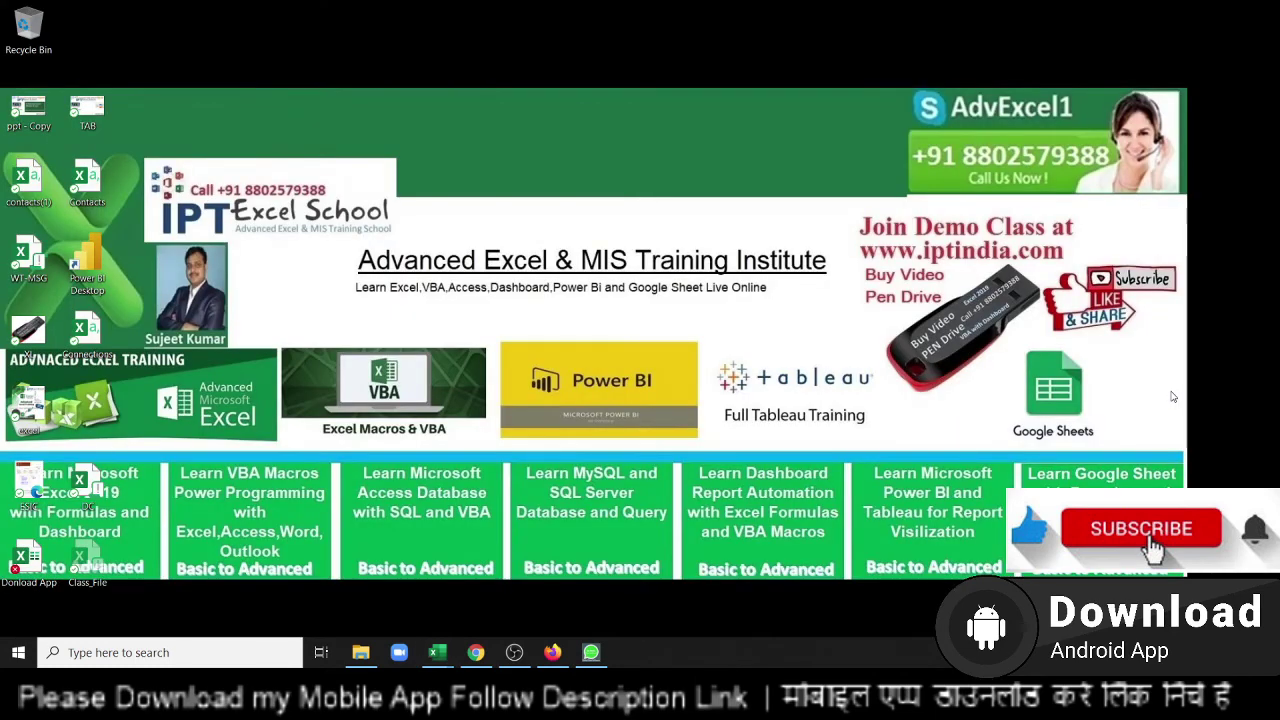